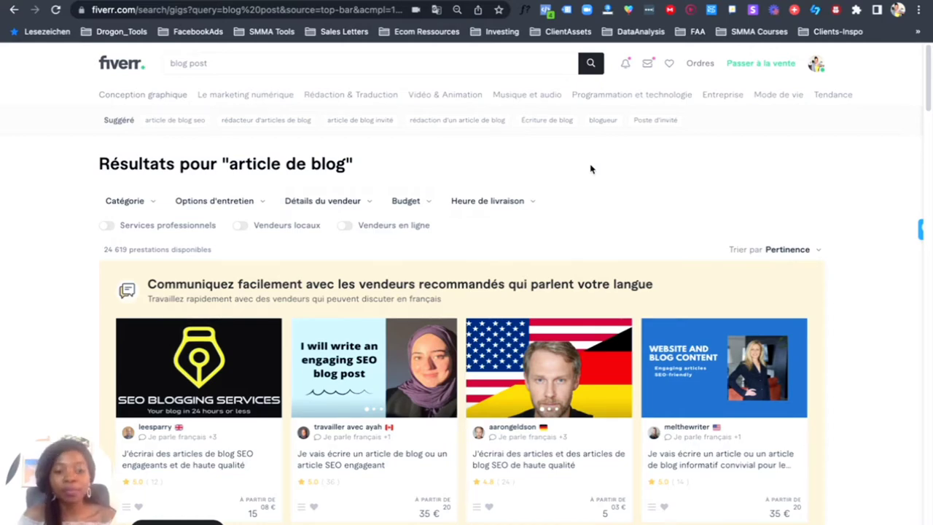
# Step: Browse the blog post search results and open the gig for a compelling SEO-optimized blog post in a new browser tab
pyautogui.scroll(-2, 449, 353)
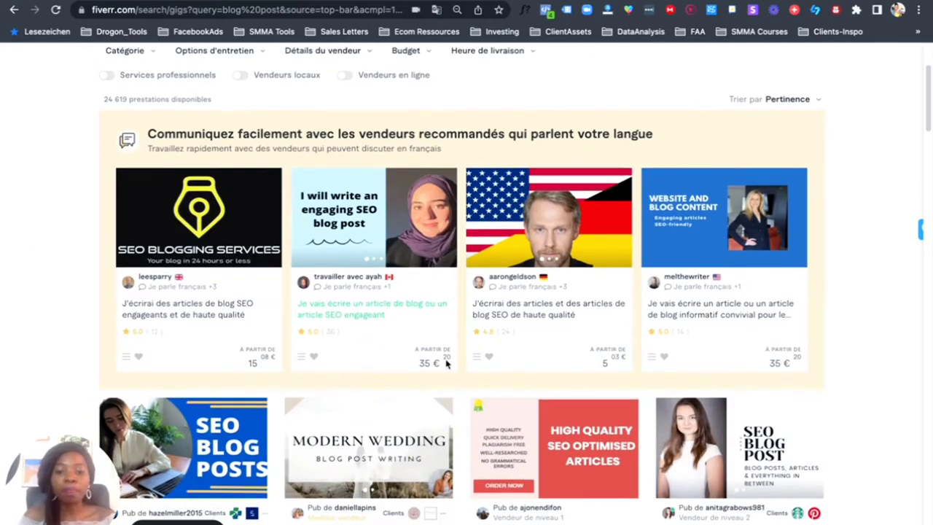
pyautogui.scroll(-3, 474, 341)
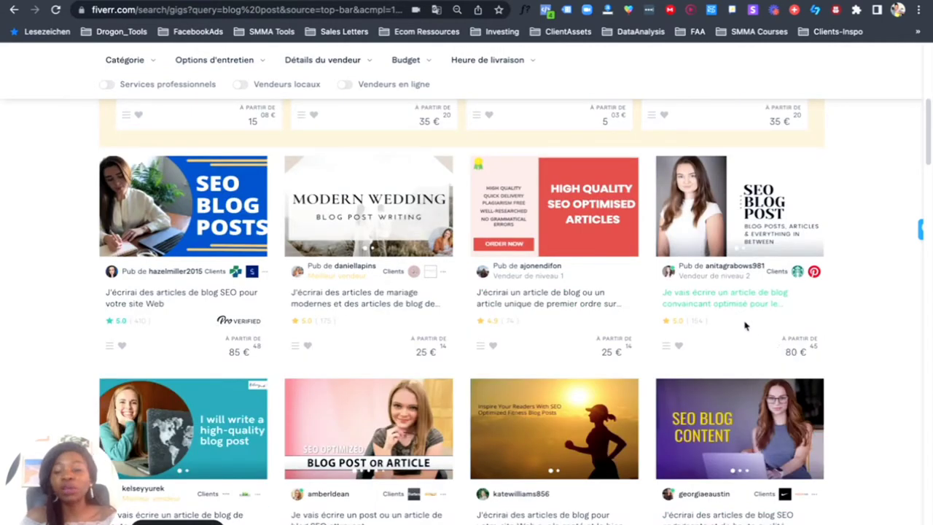
pyautogui.rightClick(690, 303)
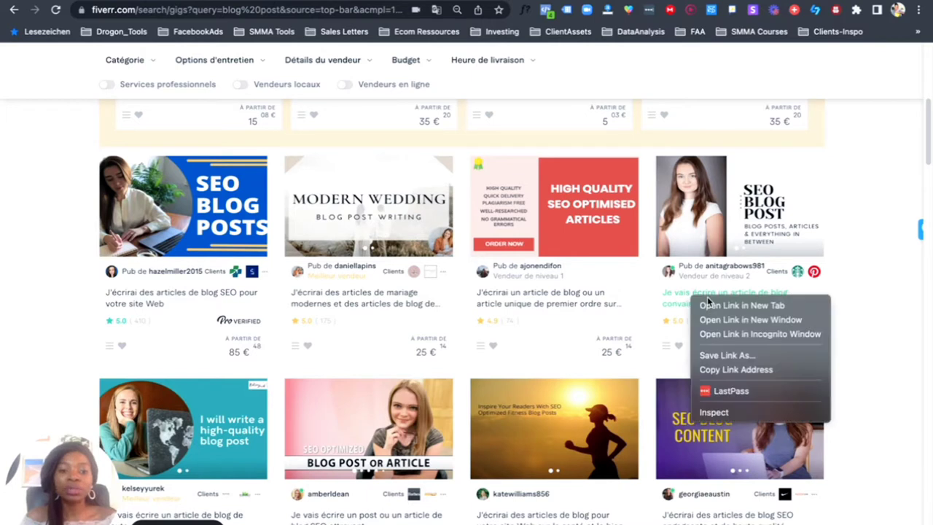
pyautogui.click(704, 306)
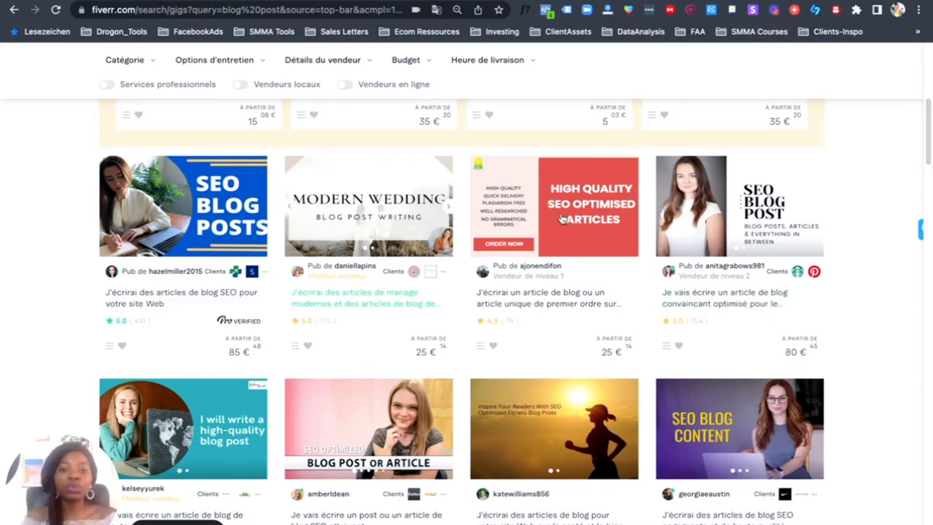
pyautogui.scroll(3, 448, 321)
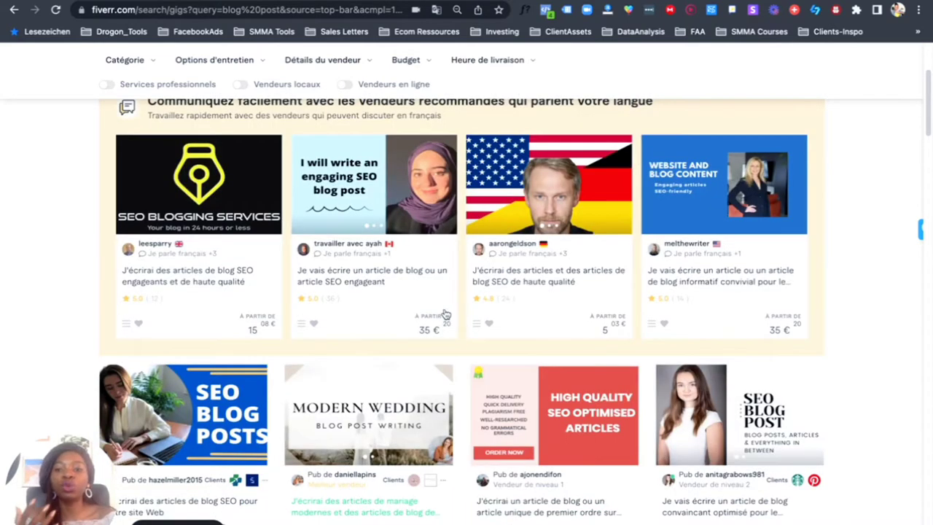
pyautogui.scroll(3, 445, 317)
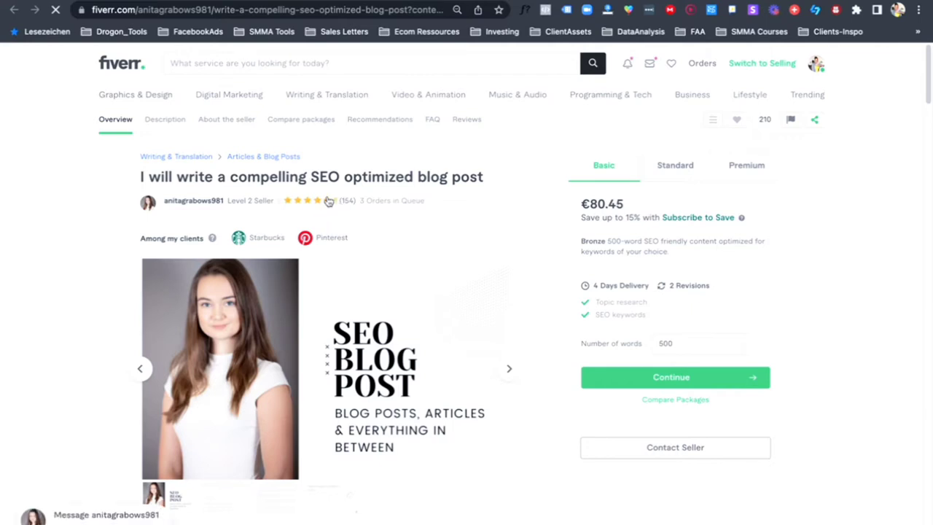
# Step: Examine the SEO blog post gig's description and compare the prices and word counts of its Basic, Standard and Premium packages
pyautogui.scroll(-5, 364, 199)
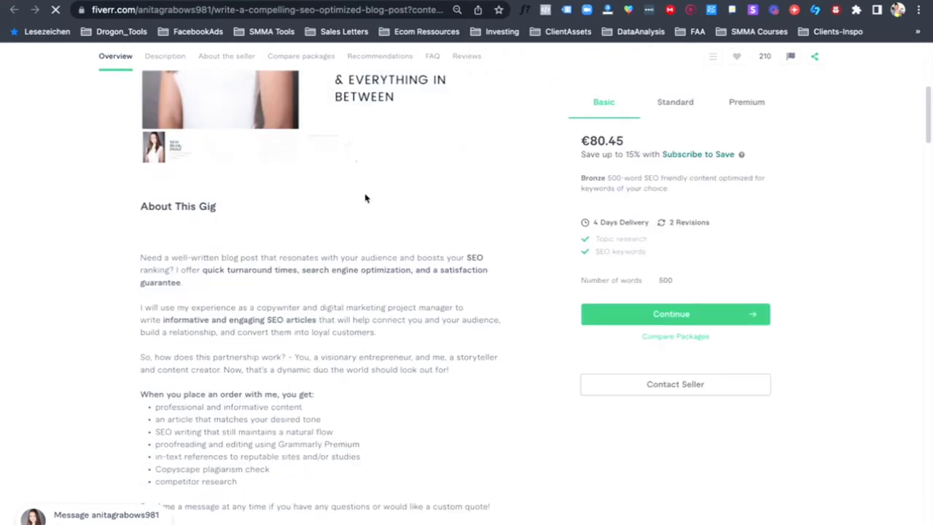
pyautogui.scroll(3, 381, 224)
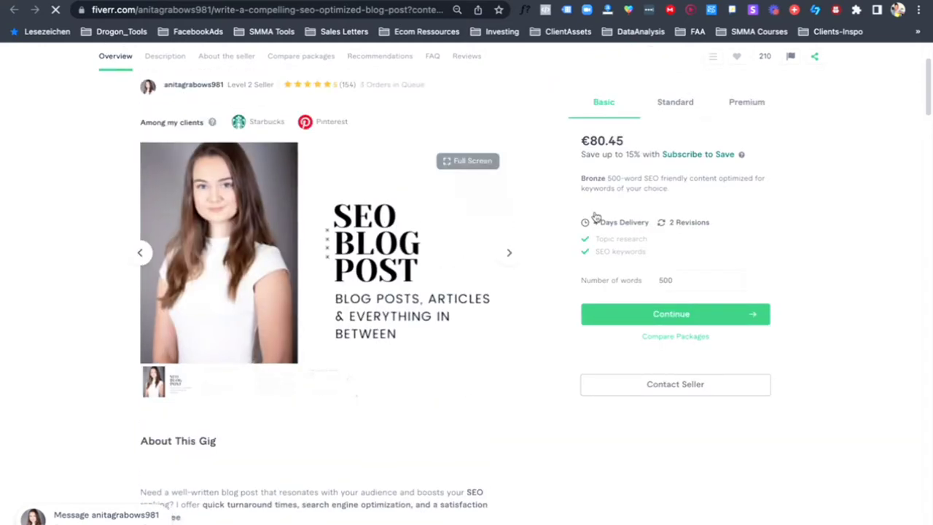
pyautogui.doubleClick(656, 141)
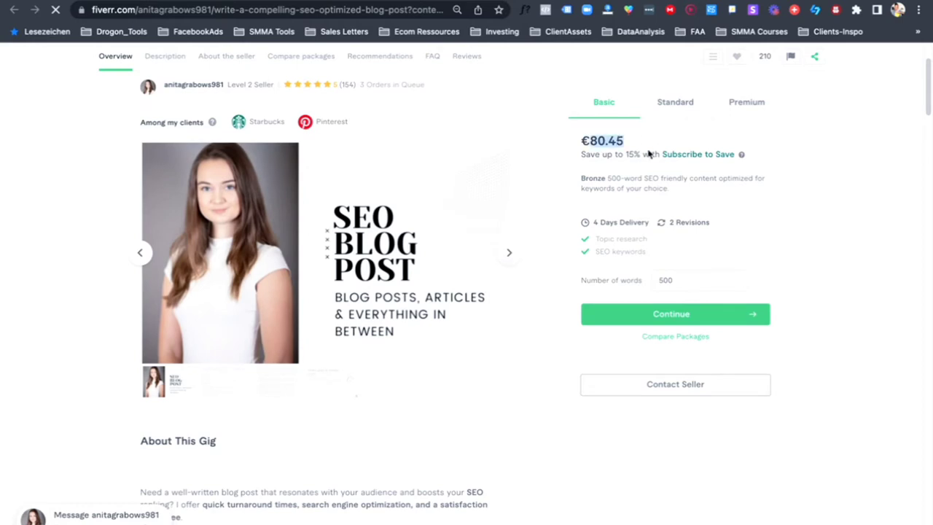
pyautogui.moveTo(607, 178); pyautogui.dragTo(675, 174)
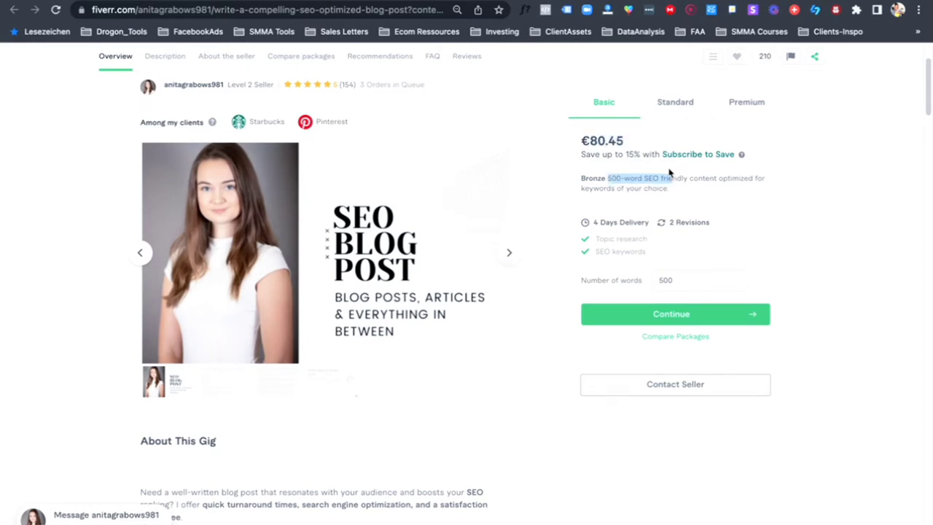
pyautogui.click(682, 108)
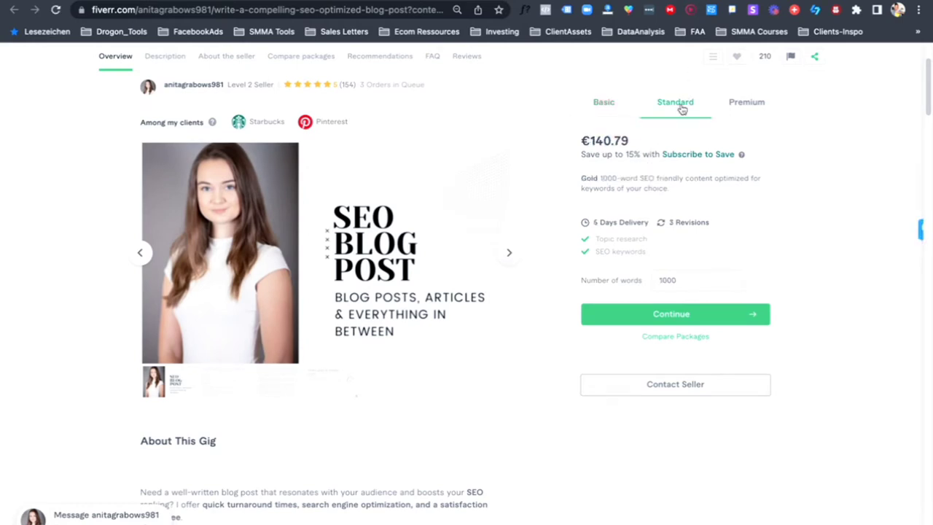
pyautogui.click(762, 110)
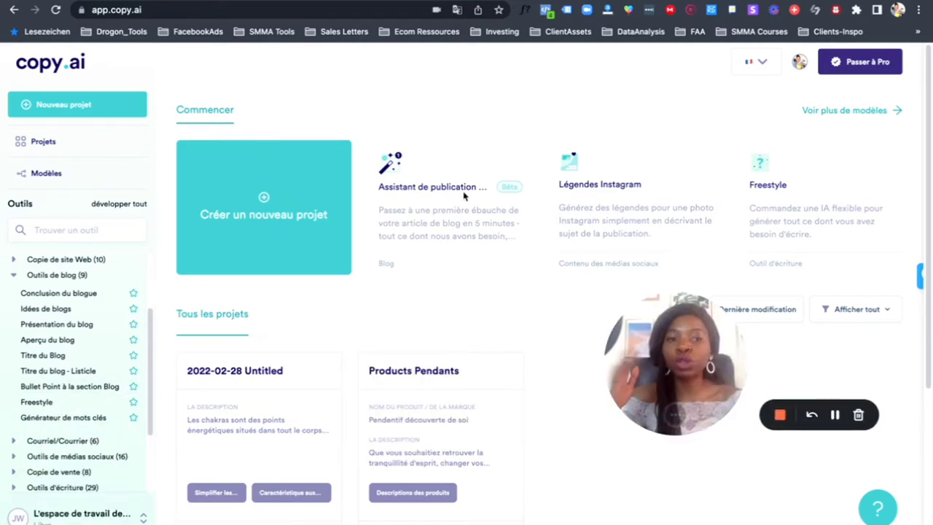
# Step: Switch to copy.ai and look through the blog writing tools offered in the Outils de blog category
pyautogui.moveTo(686, 355); pyautogui.dragTo(758, 447)
pyautogui.scroll(3, 58, 287)
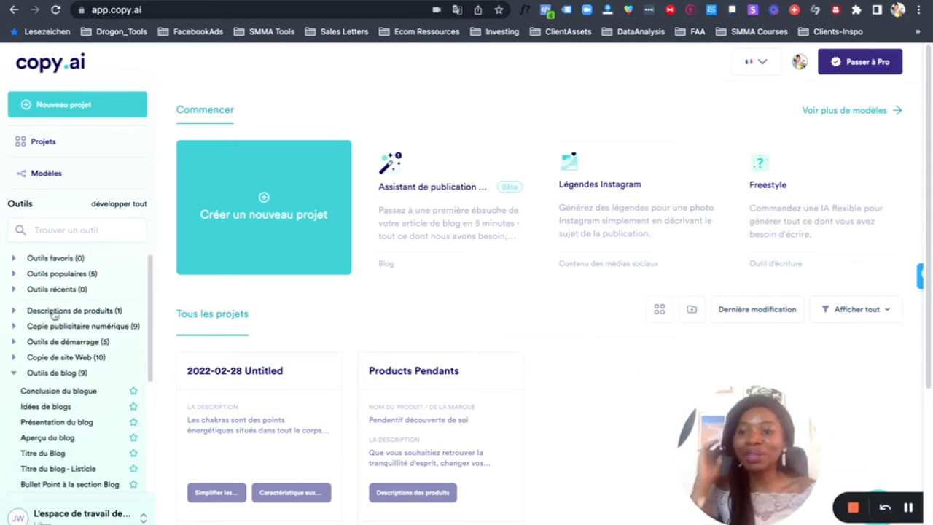
pyautogui.click(69, 373)
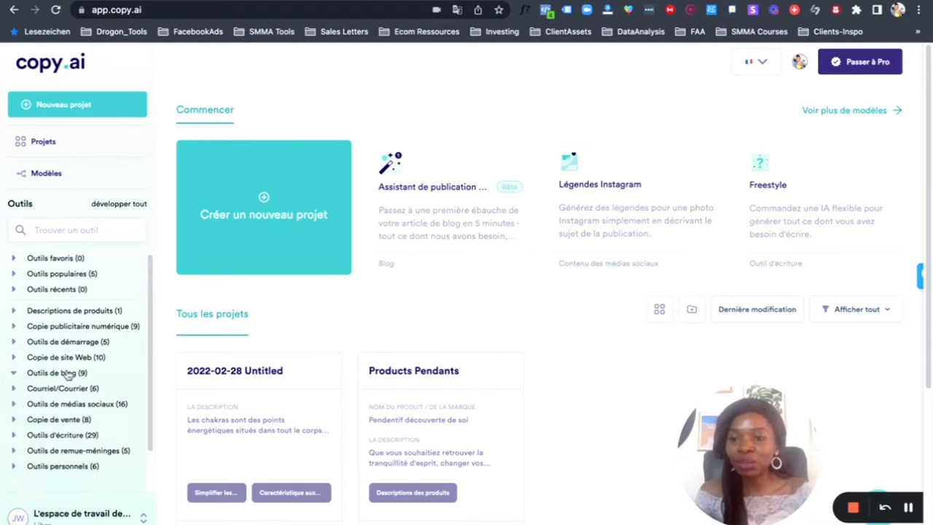
pyautogui.click(79, 372)
pyautogui.scroll(-1, 75, 375)
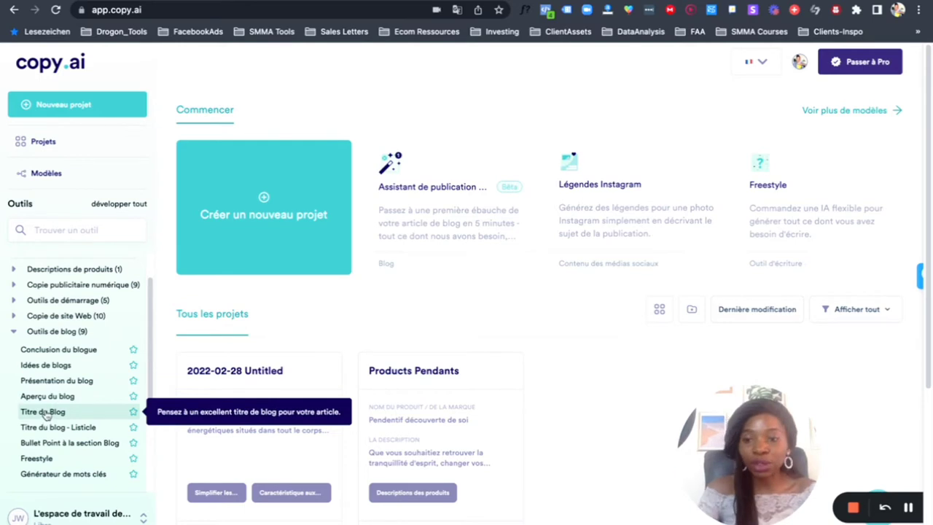
pyautogui.scroll(-1, 53, 455)
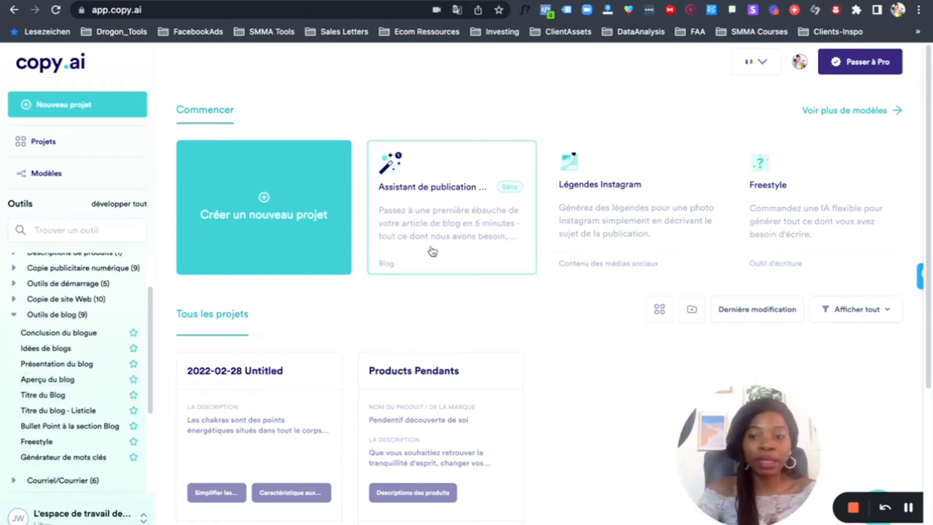
# Step: Start a new project with the Blog Outline tool, skipping the project settings, and check the input and output languages
pyautogui.click(63, 386)
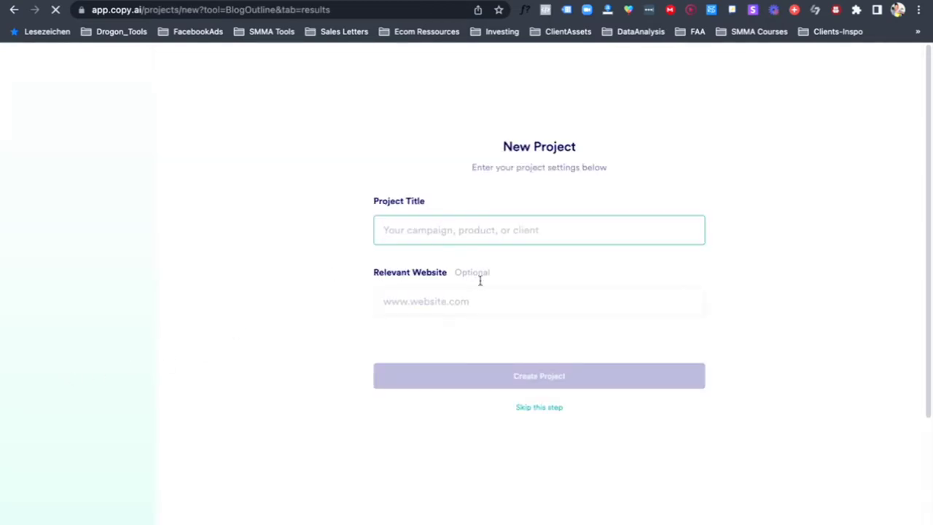
pyautogui.click(555, 410)
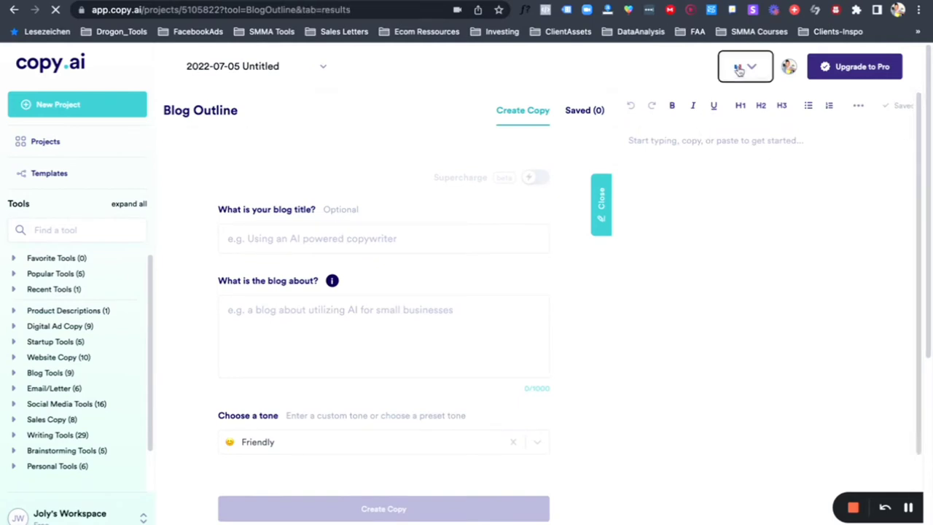
pyautogui.click(739, 74)
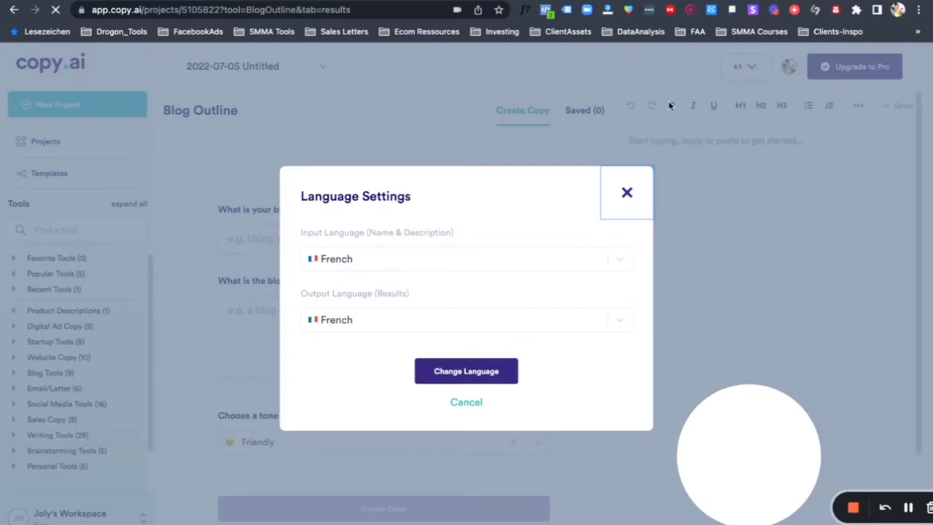
pyautogui.click(626, 192)
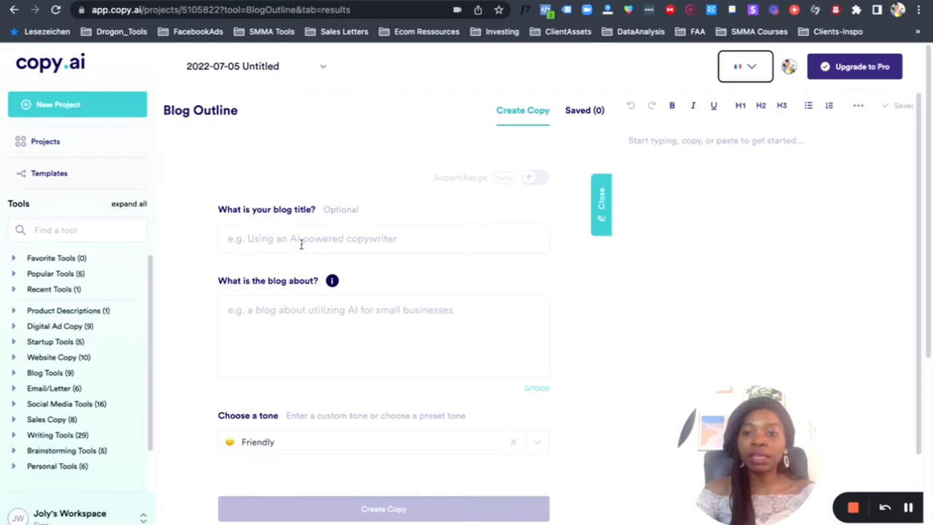
# Step: Enter "Prendre soin du Cheveux afro" as the blog title for the outline
pyautogui.click(300, 245)
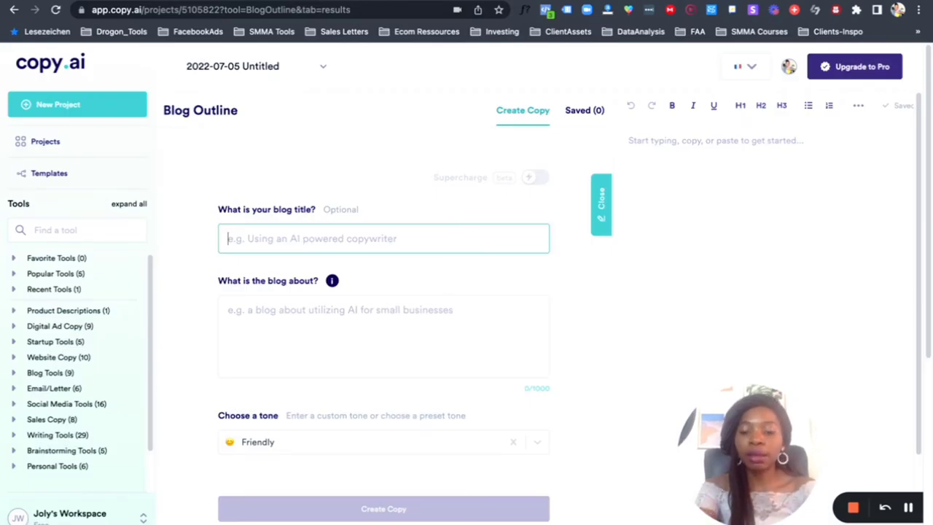
pyautogui.write('Cheveux afro')
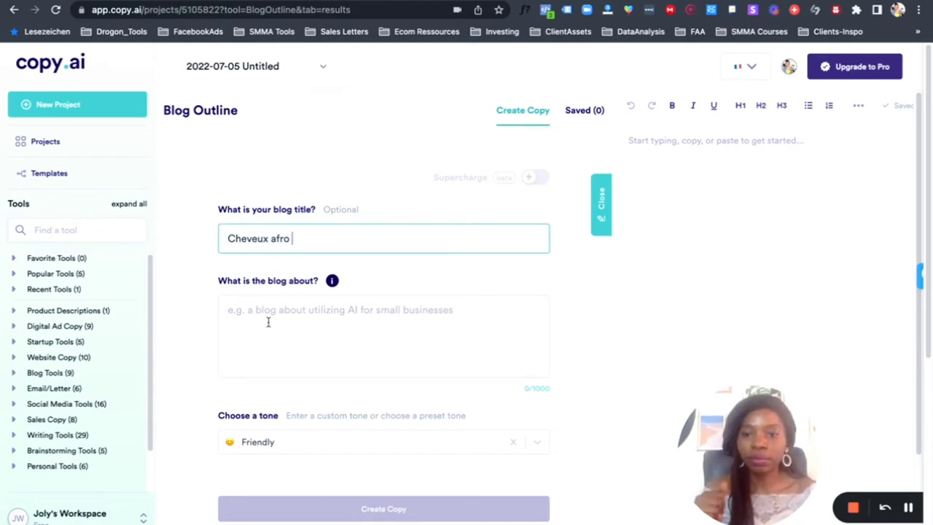
pyautogui.click(224, 241)
pyautogui.write('Prendre soin du')
# Step: Describe what the blog is about as "Astuces pour garder des cheveux sains et forts naturellement"
pyautogui.click(246, 322)
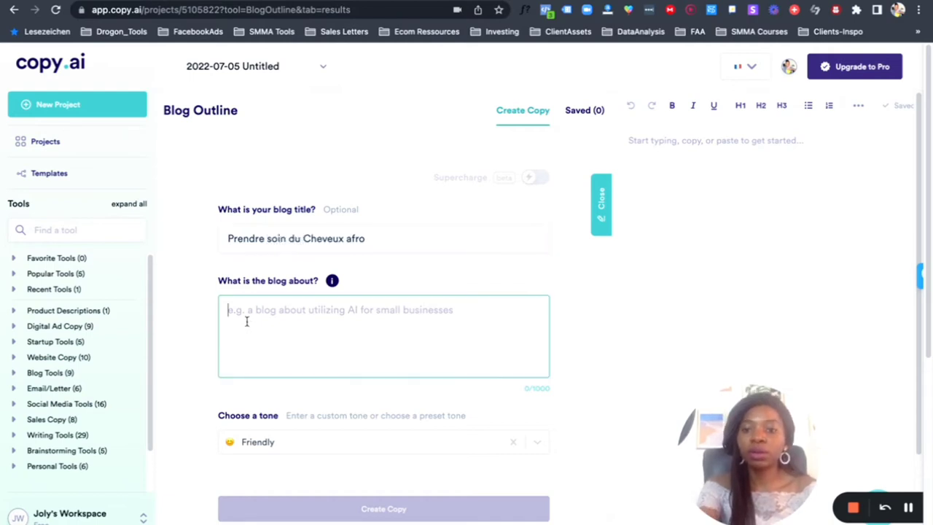
pyautogui.write('Astuces ')
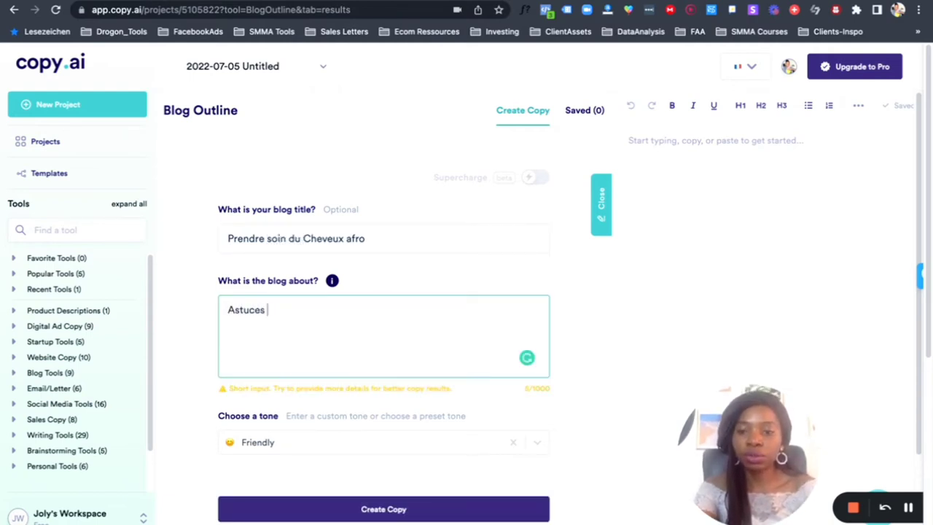
pyautogui.write('pour gard')
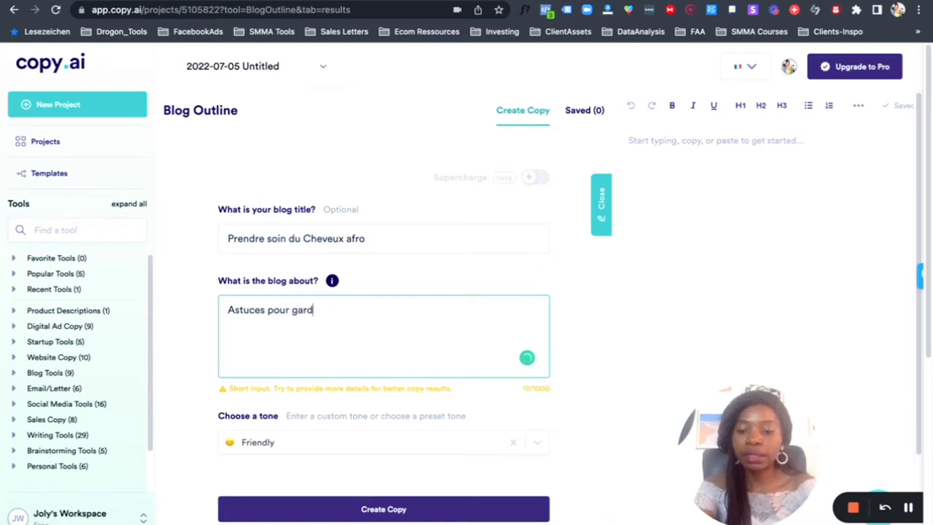
pyautogui.write('er des cheveu')
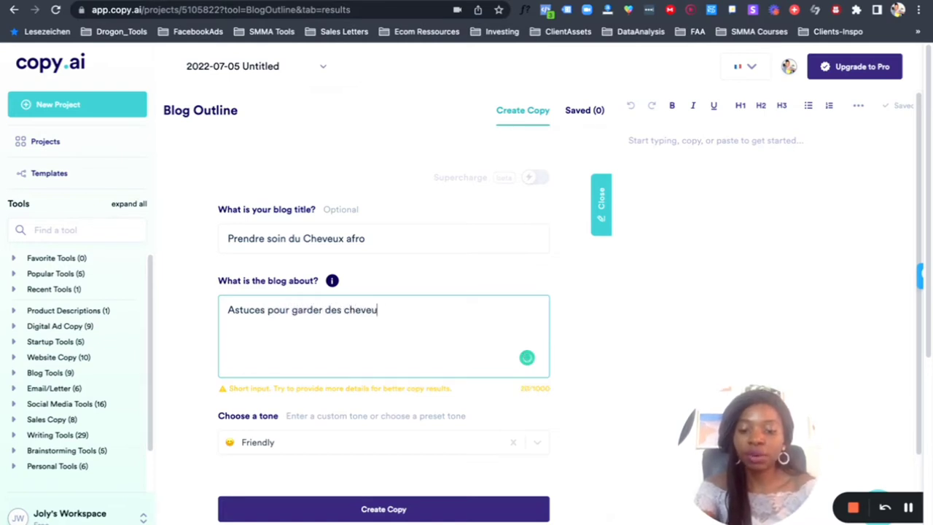
pyautogui.write('x sains et forts naturellement')
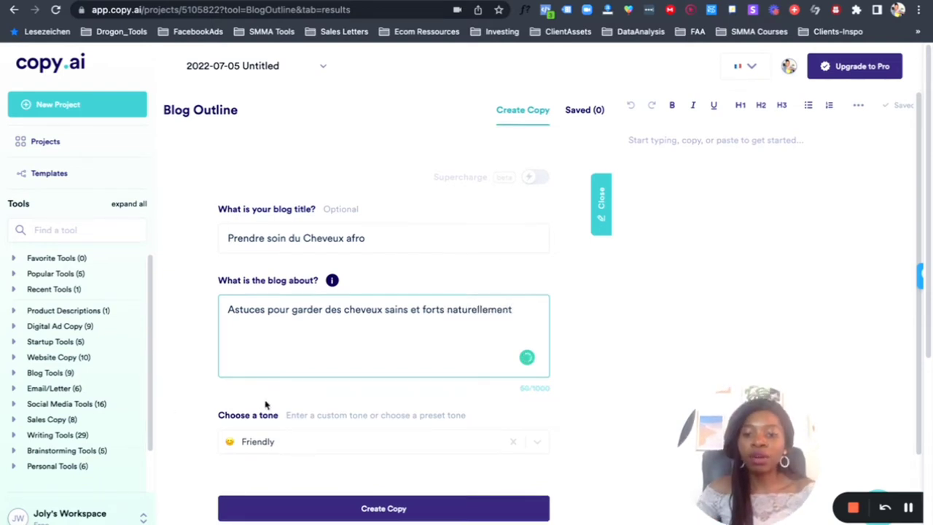
# Step: Generate the blog outline copy and read through the suggested section lists
pyautogui.scroll(-2, 281, 481)
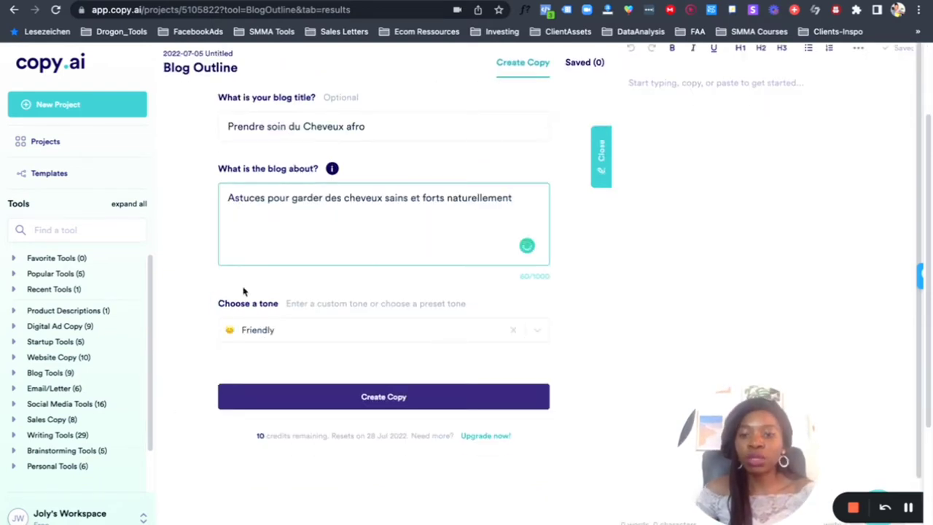
pyautogui.click(329, 403)
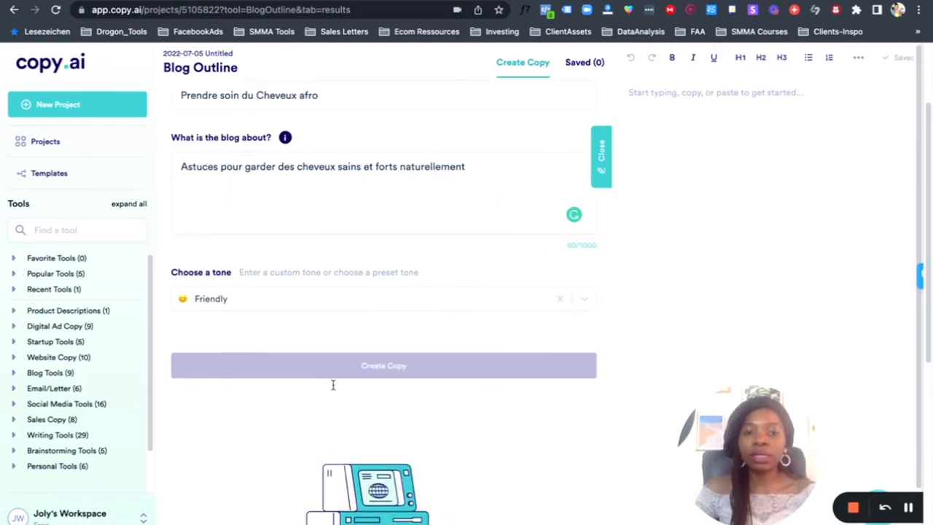
pyautogui.scroll(-2, 332, 384)
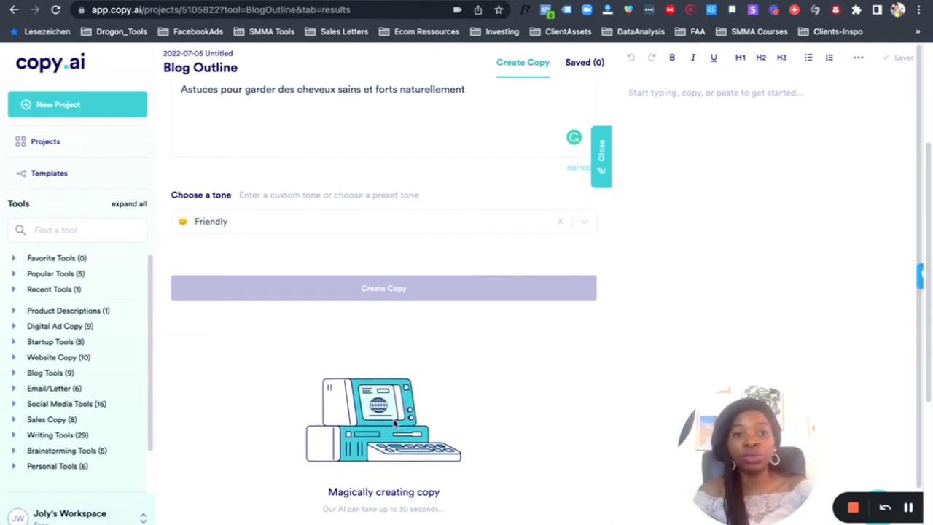
pyautogui.scroll(-3, 364, 411)
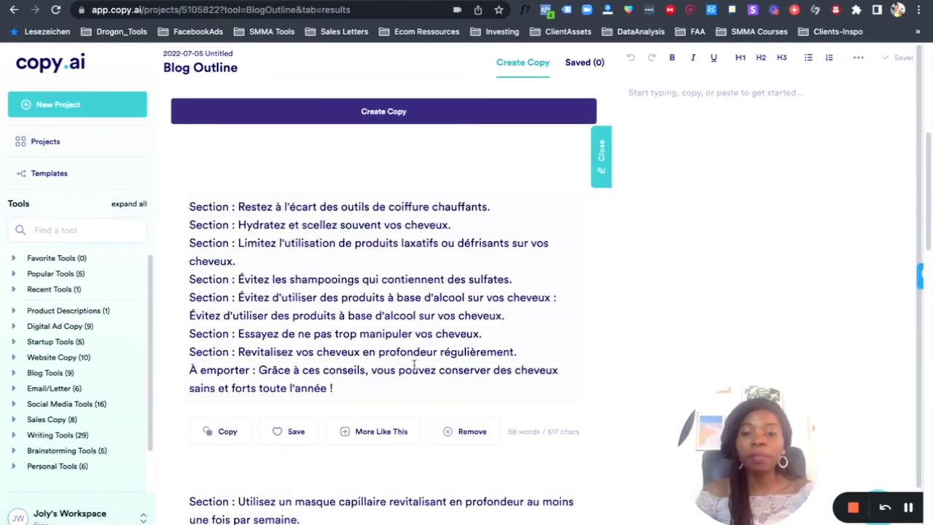
pyautogui.scroll(-1, 395, 386)
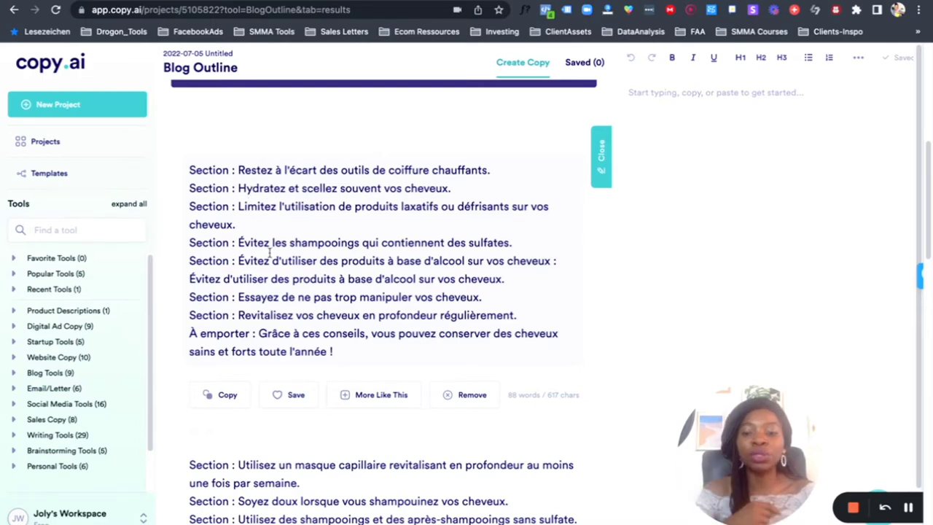
pyautogui.scroll(-3, 316, 377)
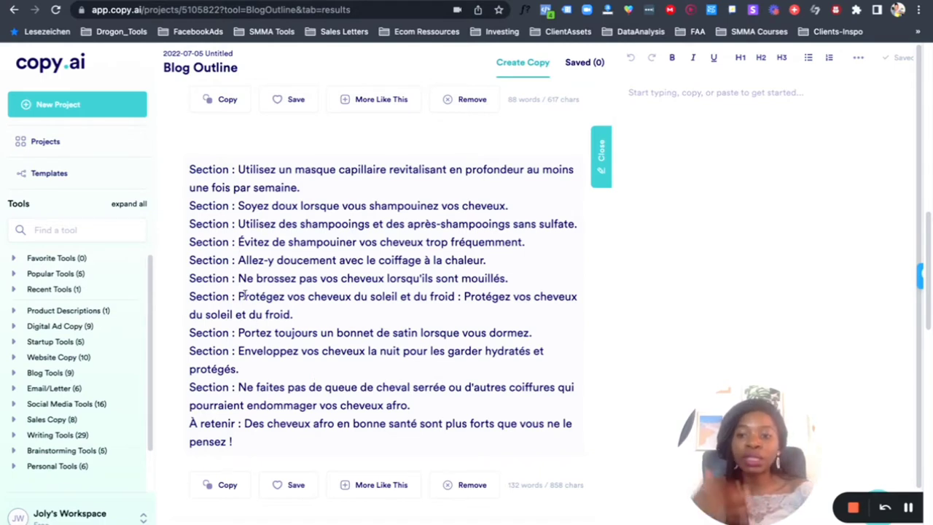
# Step: Expand the Website Copy category in the tool list and look through its tools
pyautogui.scroll(-1, 69, 378)
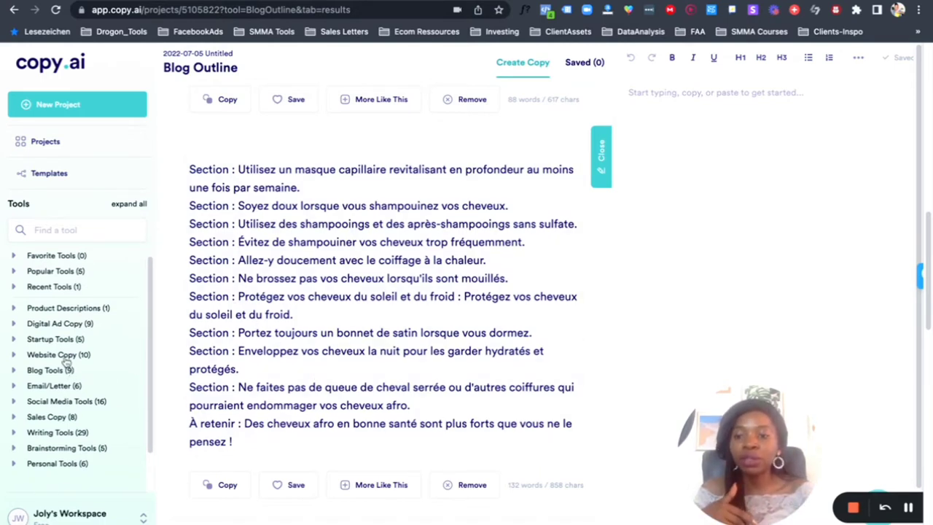
pyautogui.click(67, 355)
pyautogui.scroll(-1, 65, 357)
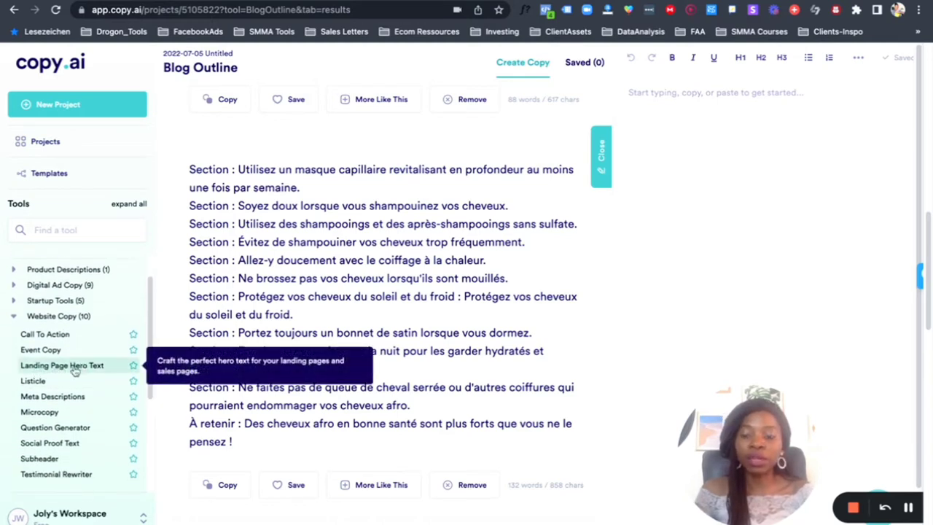
# Step: Expand the Sales Copy category in the tool list and look through its tools
pyautogui.scroll(-2, 55, 397)
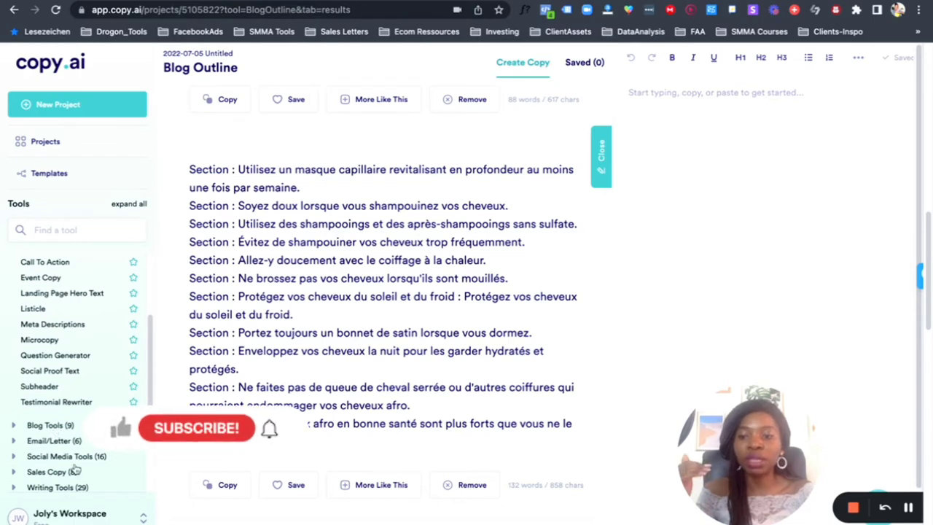
pyautogui.click(67, 472)
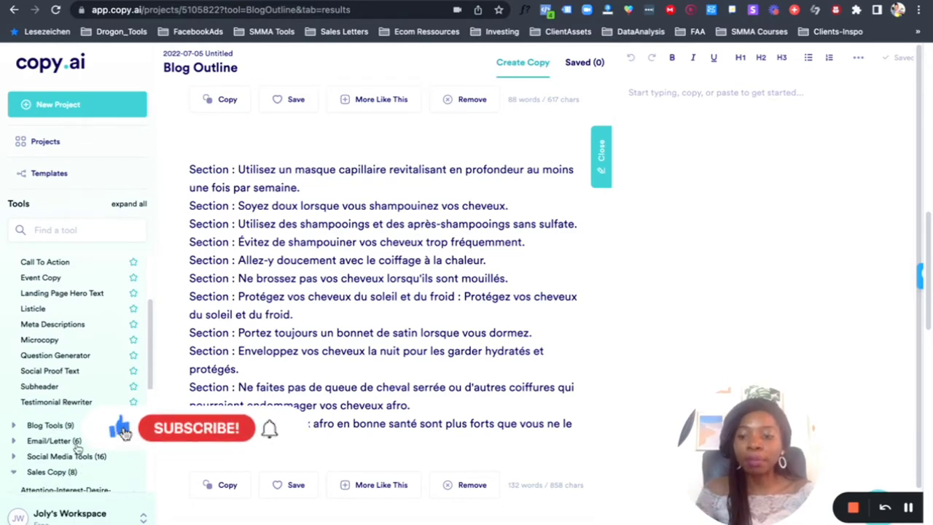
pyautogui.scroll(-3, 76, 445)
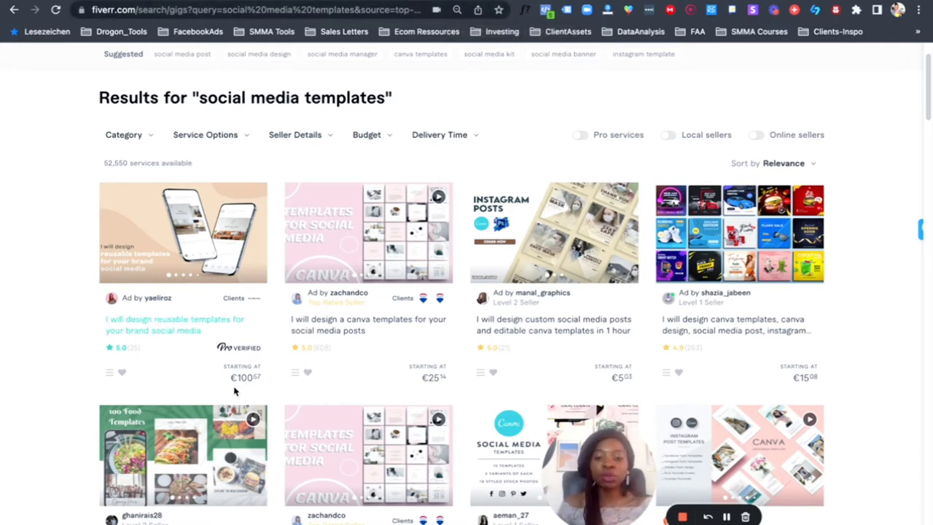
# Step: Browse the Fiverr search results for "social media templates" and compare the offered gigs and their starting prices
pyautogui.scroll(-3, 452, 396)
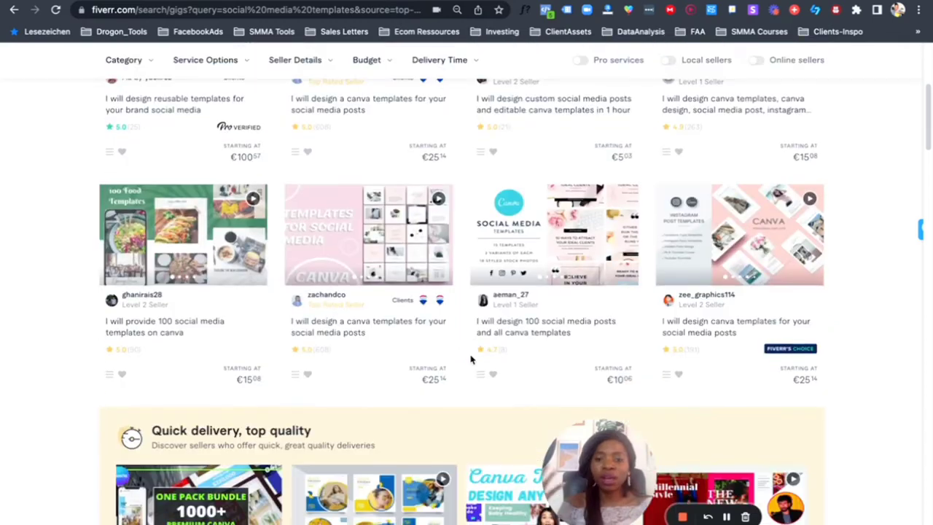
pyautogui.scroll(-4, 412, 388)
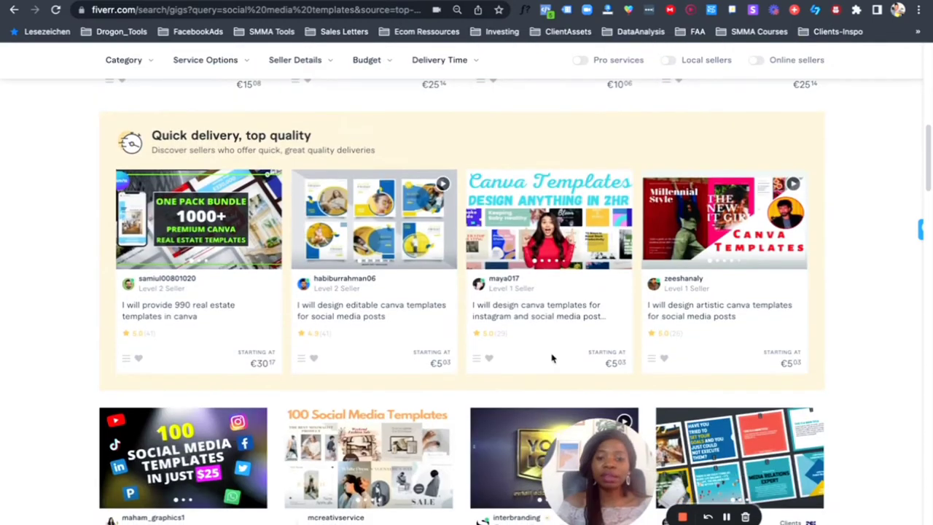
pyautogui.scroll(7, 561, 190)
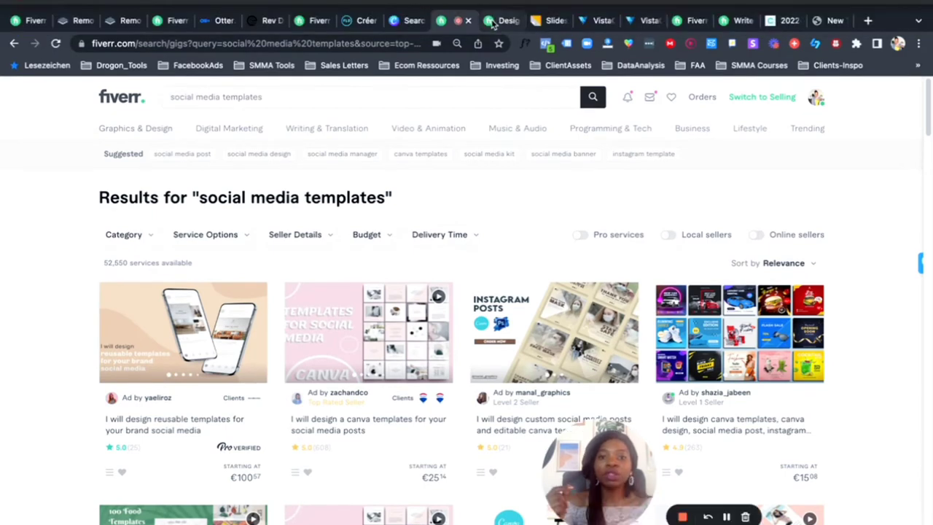
# Step: Open the Fiverr gig for reusable brand social media templates and examine the Basic package's price, reuse note and included posts
pyautogui.click(492, 22)
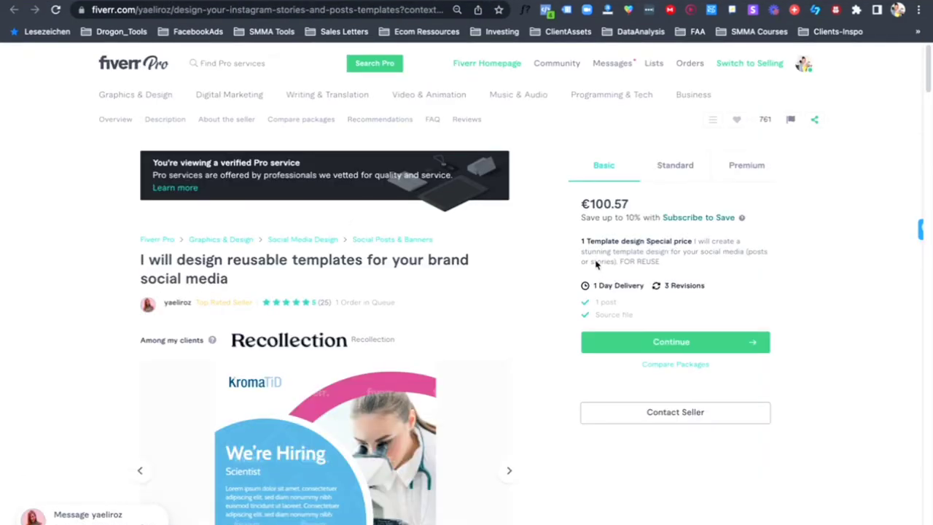
pyautogui.moveTo(591, 251); pyautogui.dragTo(698, 252)
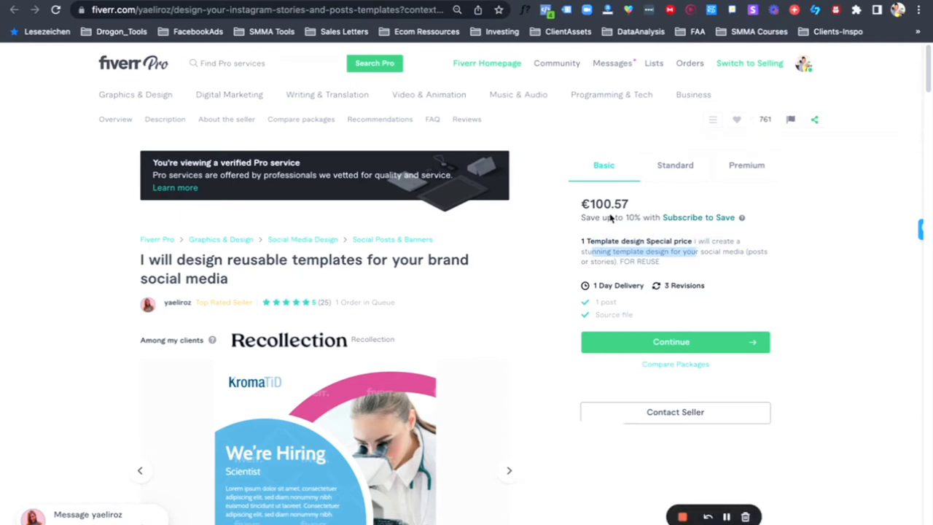
pyautogui.moveTo(583, 203); pyautogui.dragTo(631, 205)
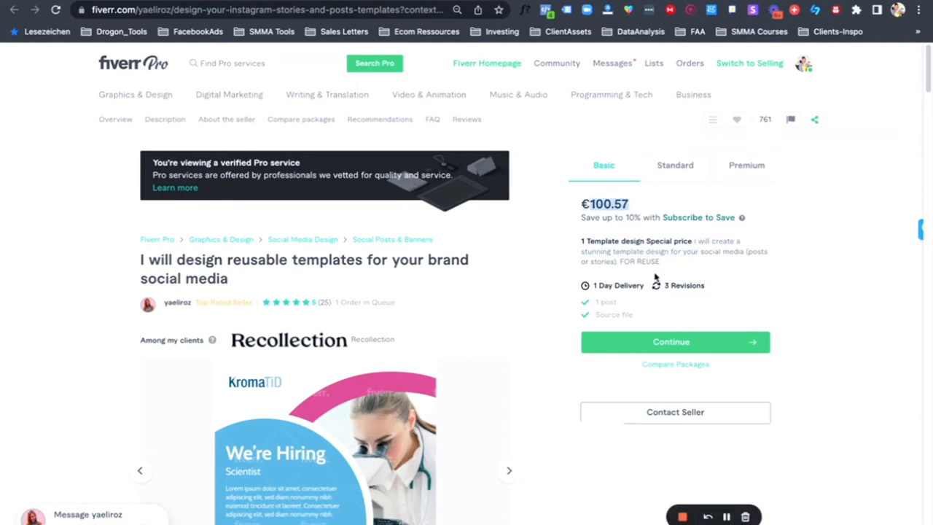
pyautogui.moveTo(661, 262); pyautogui.dragTo(625, 262)
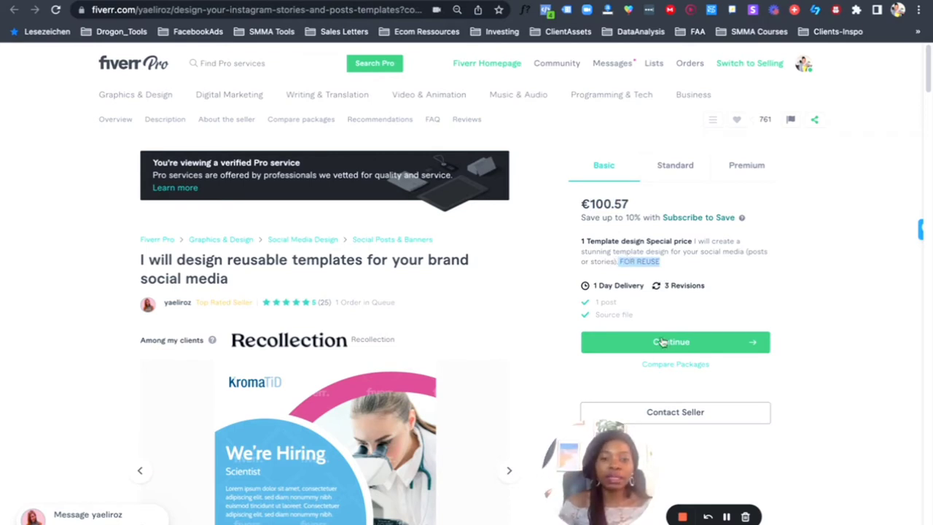
pyautogui.moveTo(616, 302); pyautogui.dragTo(597, 304)
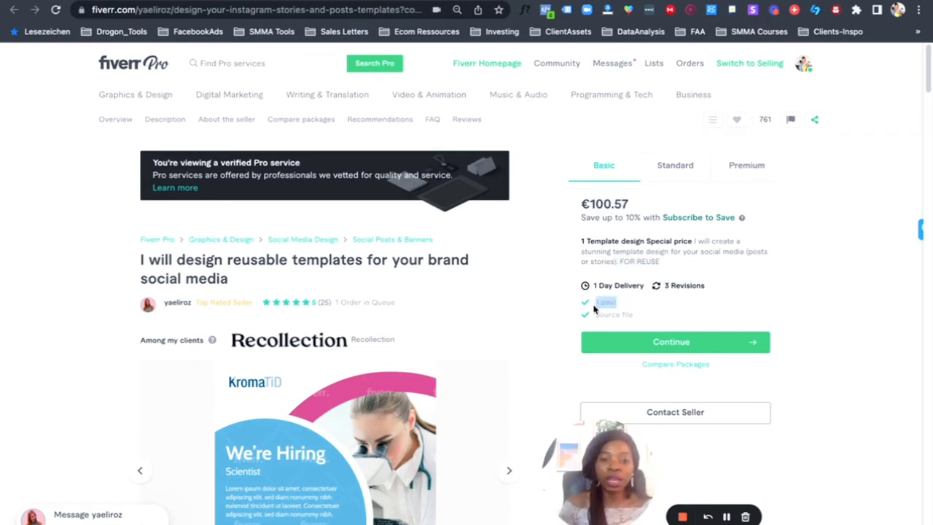
pyautogui.scroll(-2, 713, 136)
pyautogui.scroll(2, 713, 136)
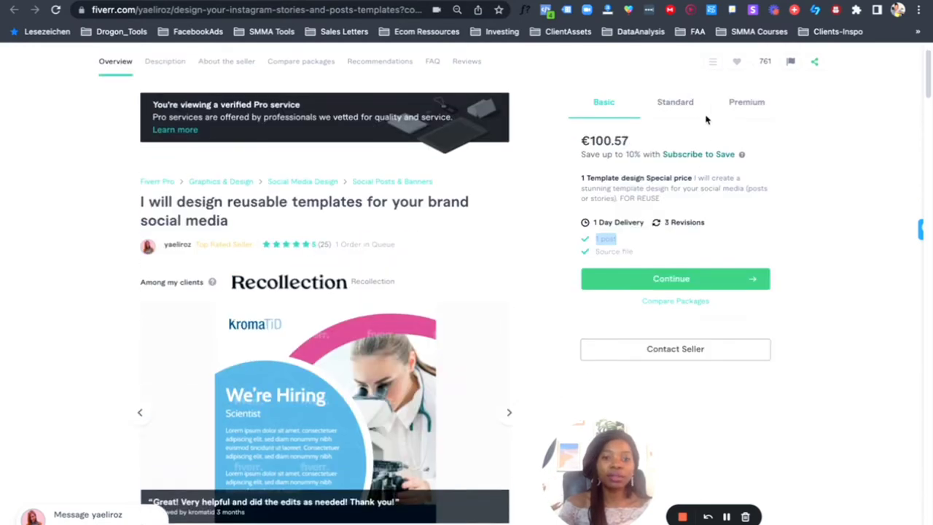
# Step: View the gig's Standard and Premium packages and check what each one offers and costs
pyautogui.click(671, 118)
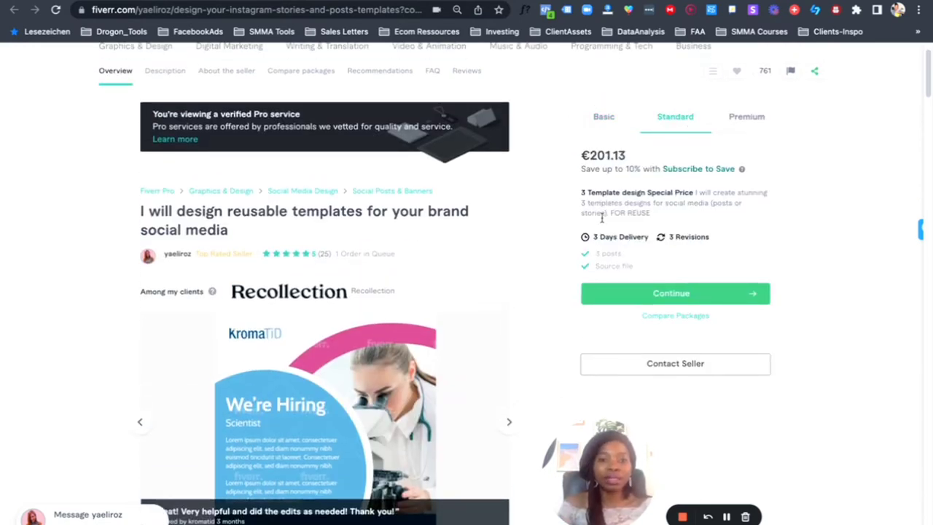
pyautogui.moveTo(581, 204); pyautogui.dragTo(668, 204)
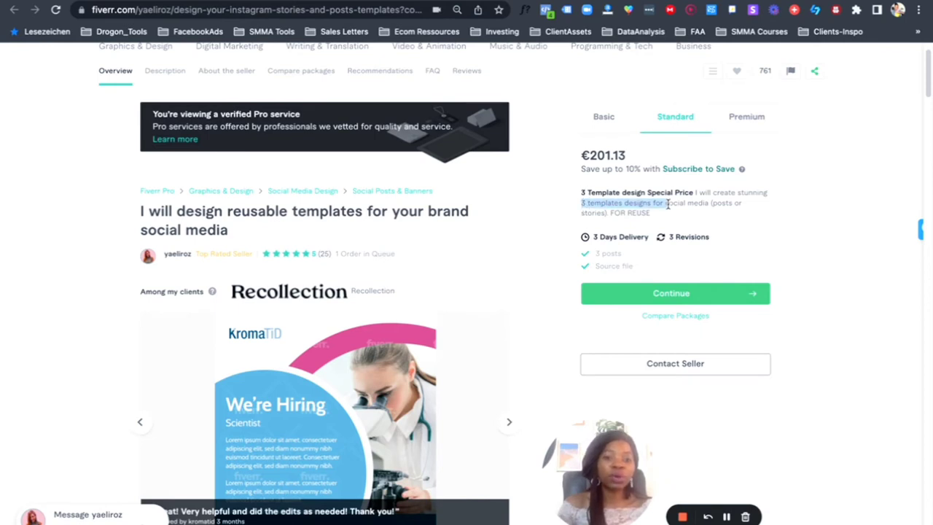
pyautogui.click(604, 159)
pyautogui.click(743, 121)
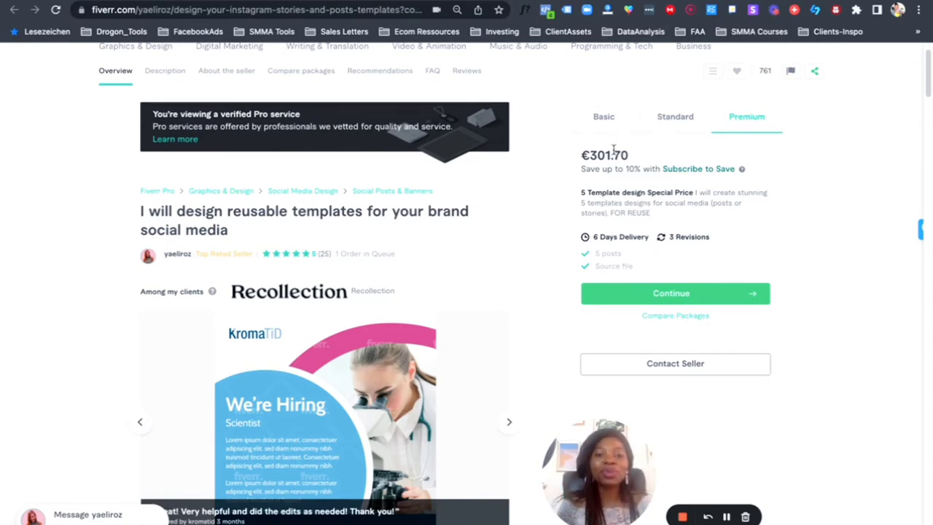
# Step: Look over the gig's description and flip through several sample designs in its image gallery
pyautogui.scroll(-4, 374, 307)
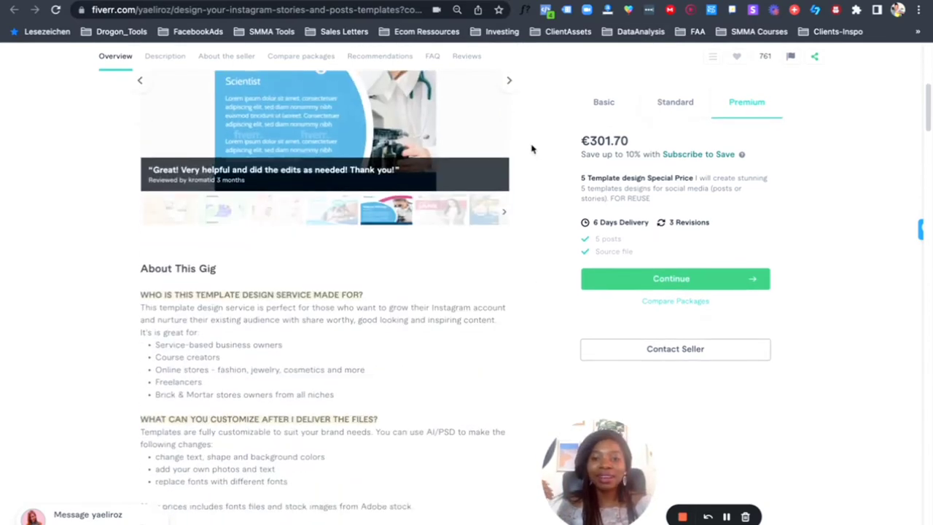
pyautogui.scroll(2, 504, 268)
pyautogui.click(507, 272)
pyautogui.click(506, 272)
pyautogui.click(506, 272)
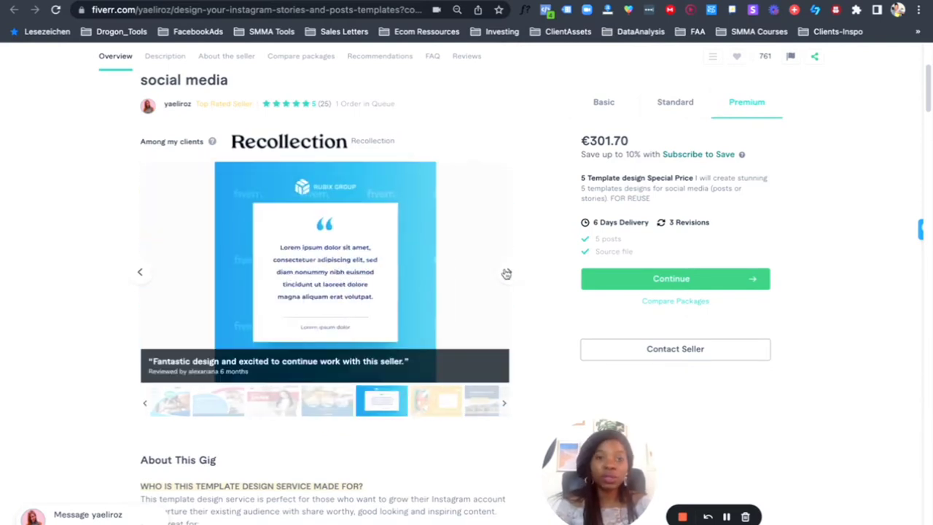
# Step: Switch to the VistaCreate home page and look through its template categories up to the design format choices
pyautogui.hotkey('alt', 'Left')
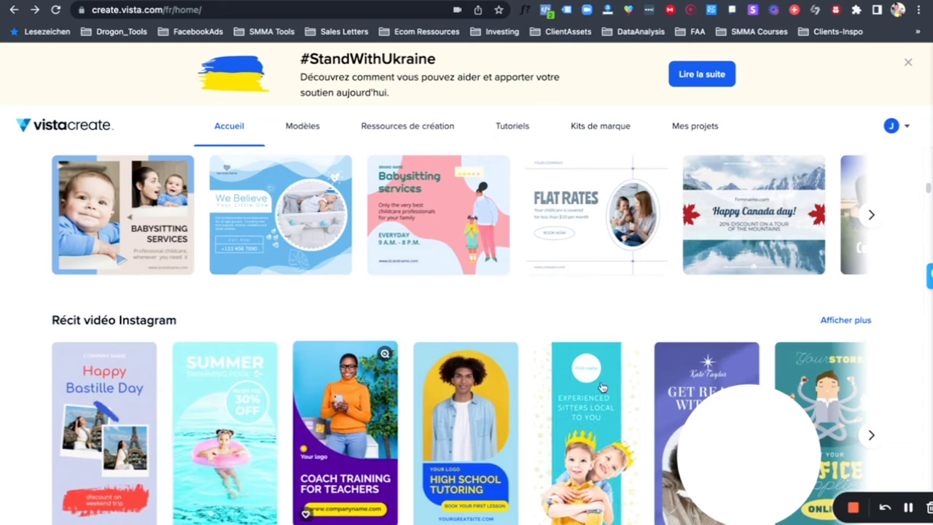
pyautogui.scroll(10, 602, 386)
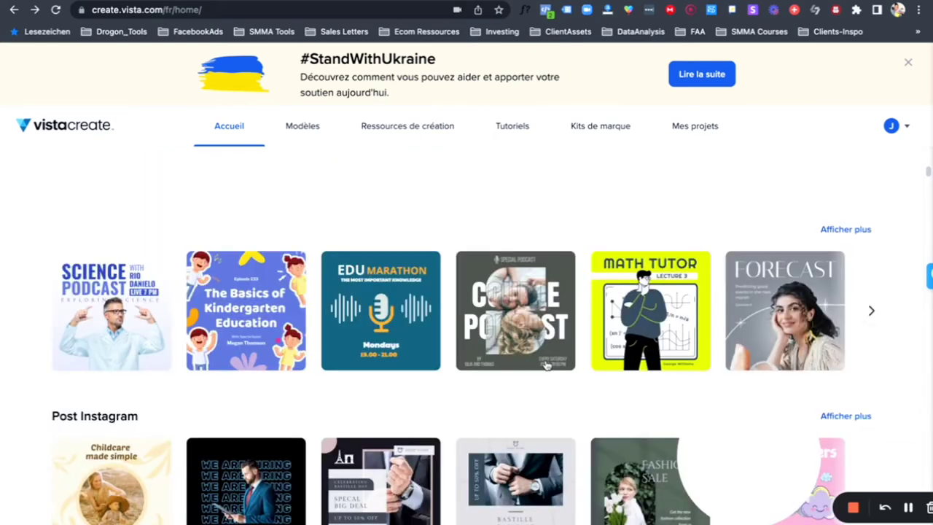
pyautogui.scroll(5, 381, 264)
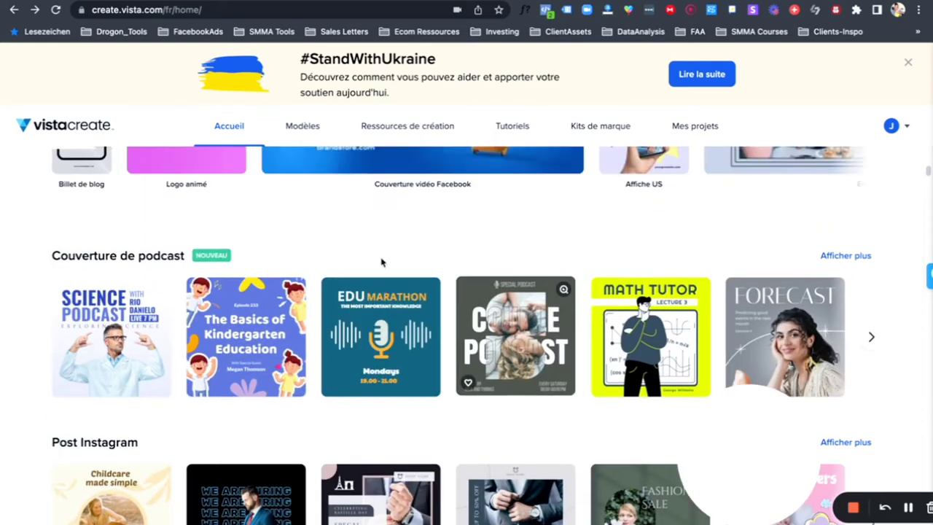
pyautogui.scroll(6, 381, 264)
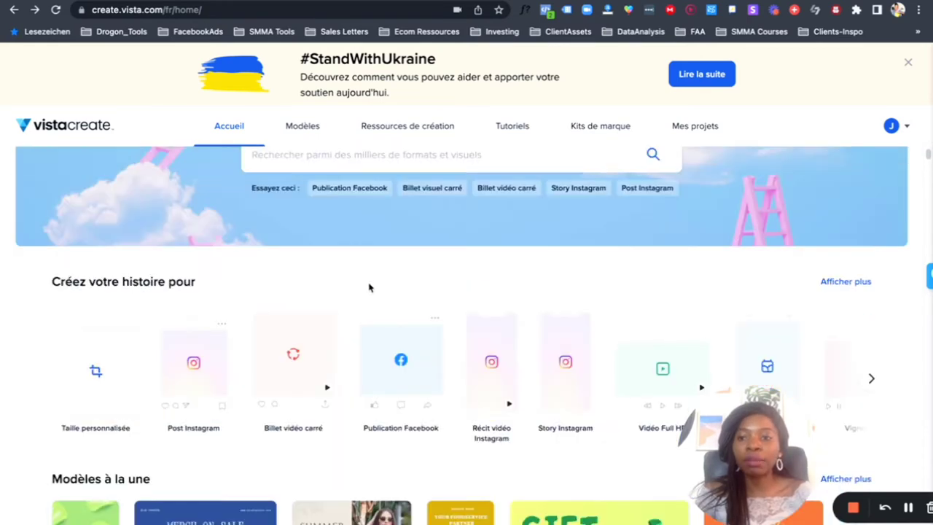